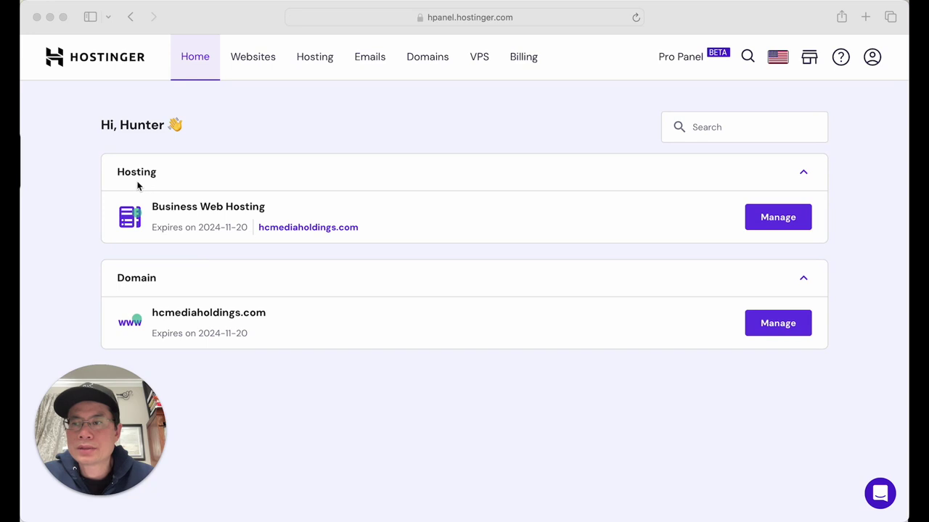
Go to Domains and open the Transfer Domain page to review its transfer requirements.
left_click(428, 71)
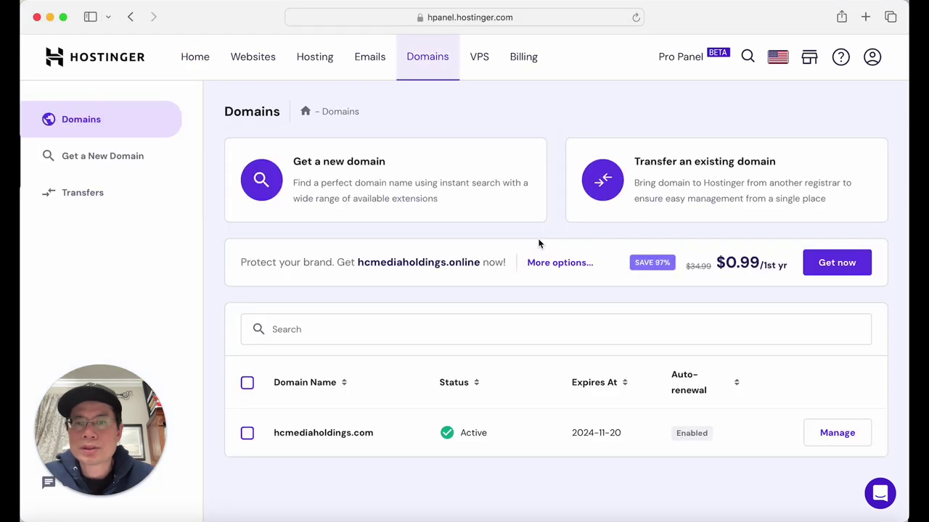
left_click(726, 186)
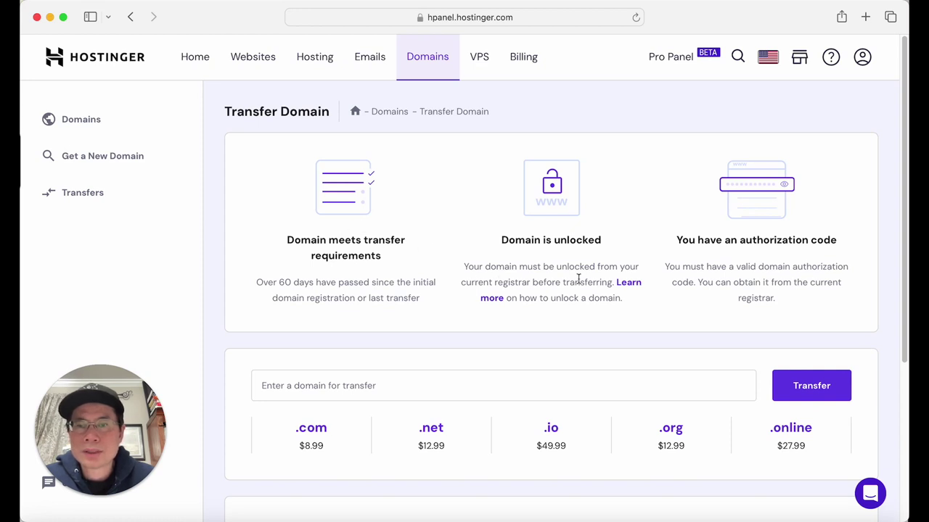
scroll(577, 277, "down", 5)
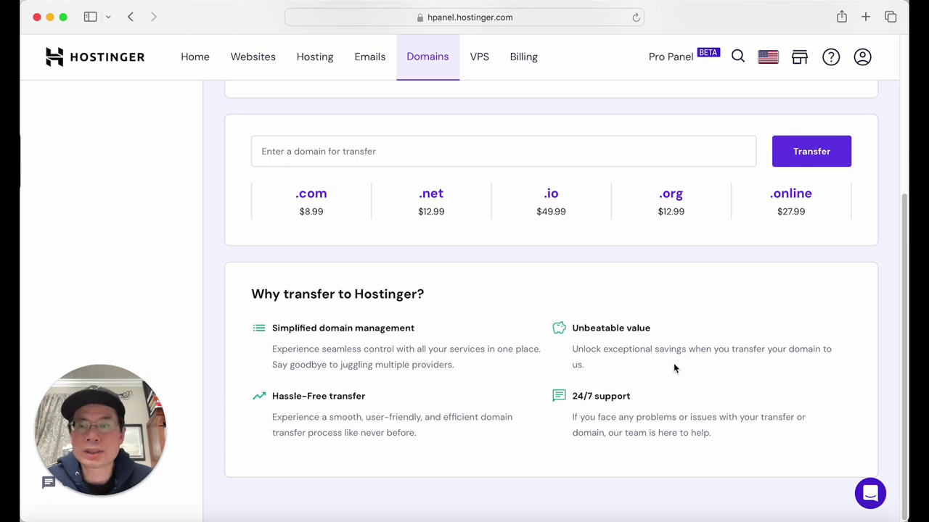
scroll(673, 363, "up", 5)
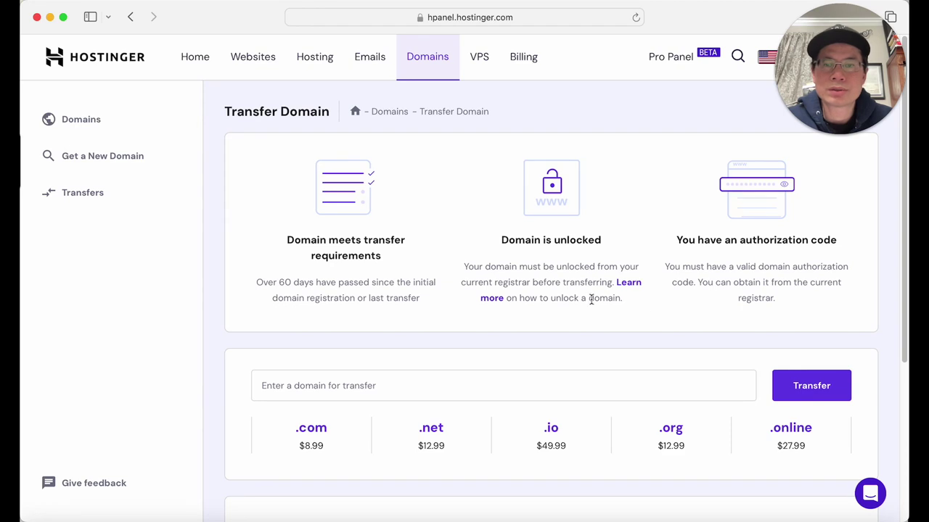
Read Hostinger's guide on unlocking a domain, then open its GoDaddy unlock instructions.
left_click(627, 285)
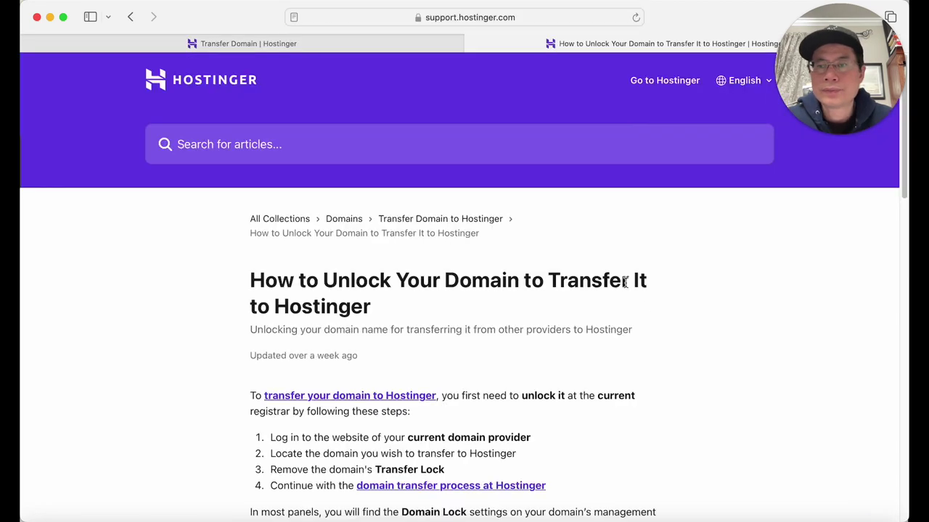
scroll(674, 325, "down", 5)
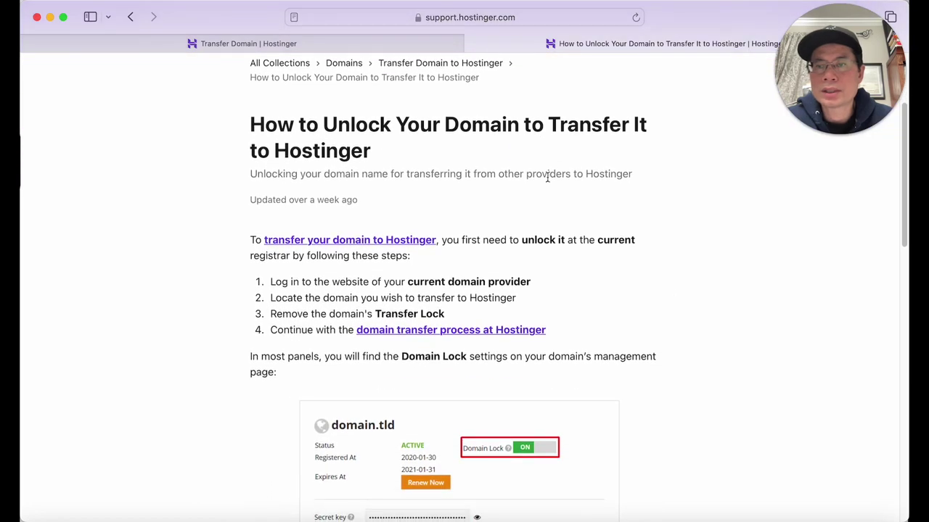
scroll(546, 178, "up", 3)
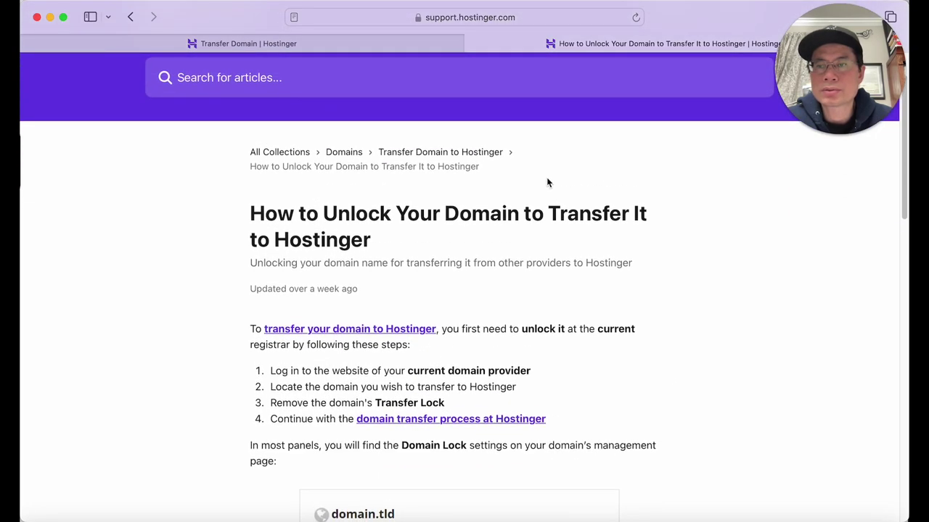
scroll(548, 183, "down", 4)
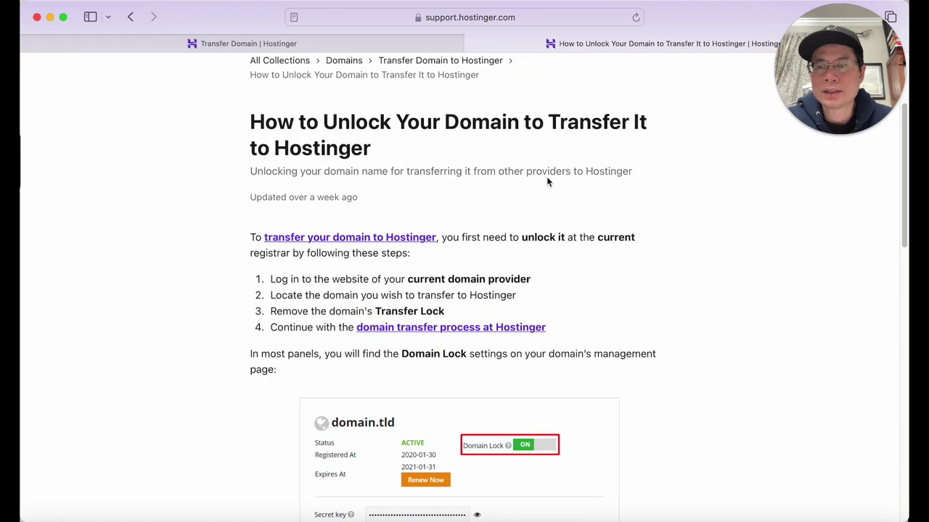
scroll(548, 182, "down", 1)
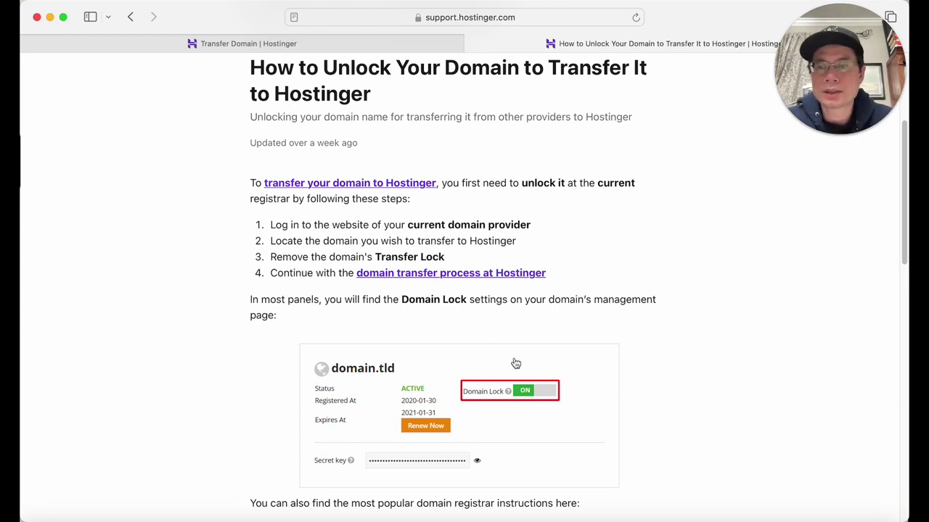
scroll(514, 363, "down", 5)
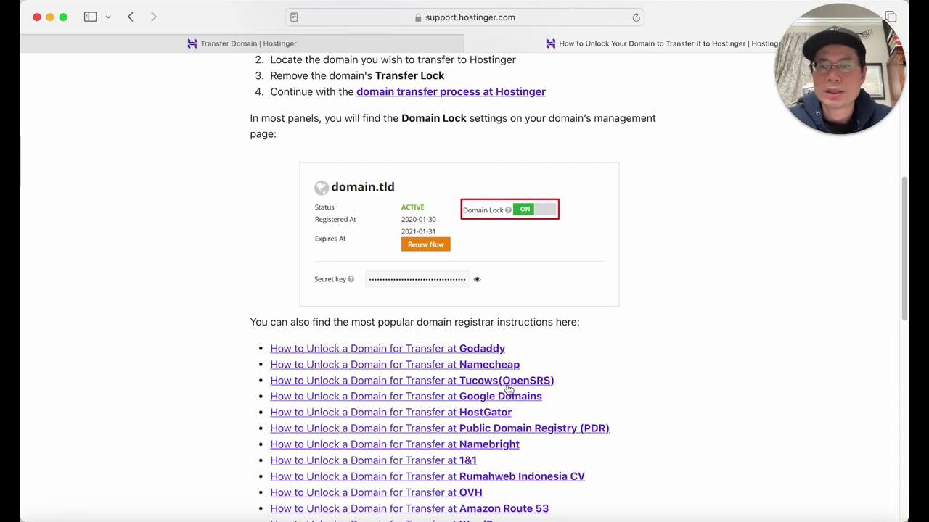
scroll(510, 404, "down", 1)
scroll(510, 404, "down", 5)
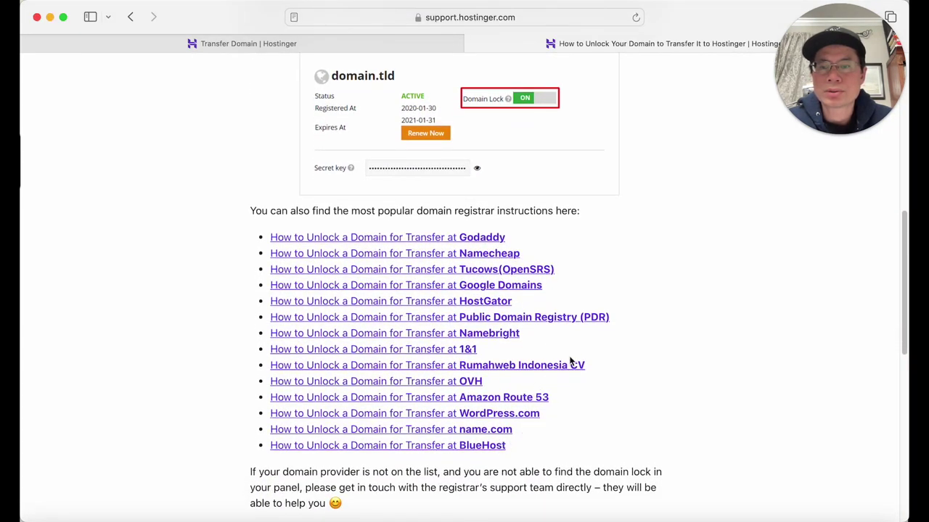
scroll(551, 334, "up", 3)
scroll(529, 301, "down", 3)
scroll(503, 305, "up", 3)
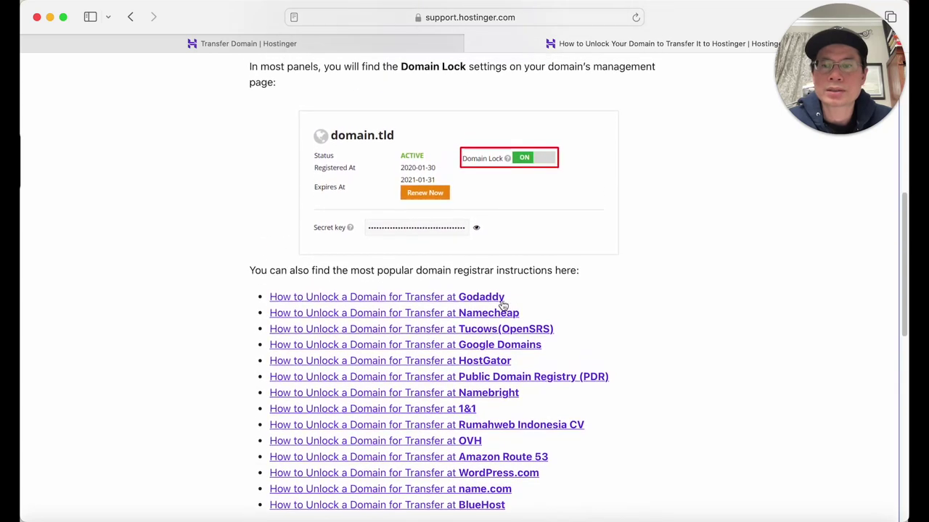
left_click(500, 300)
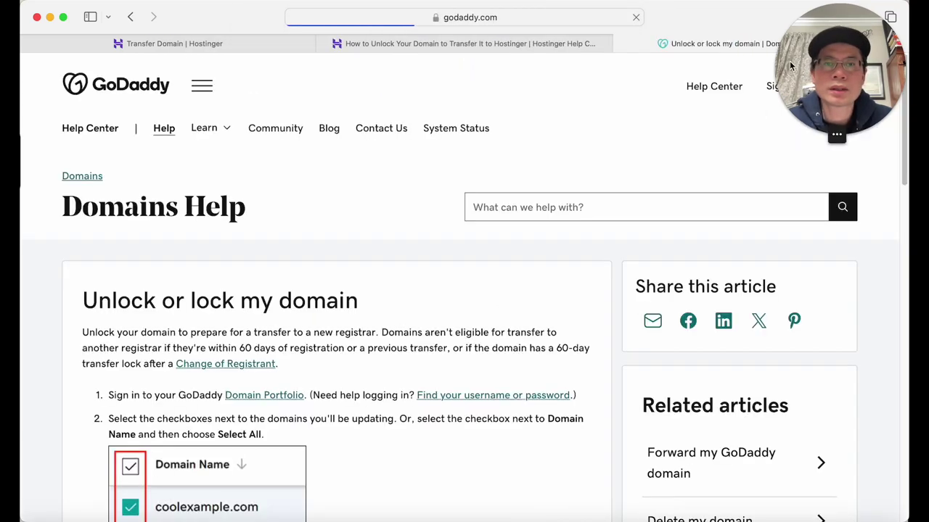
Switch to the GoDaddy Domain Portfolio window listing both domains with Lock On.
mouse_move(846, 28)
left_mouse_down()
mouse_move(820, 176)
mouse_move(843, 45)
left_mouse_up()
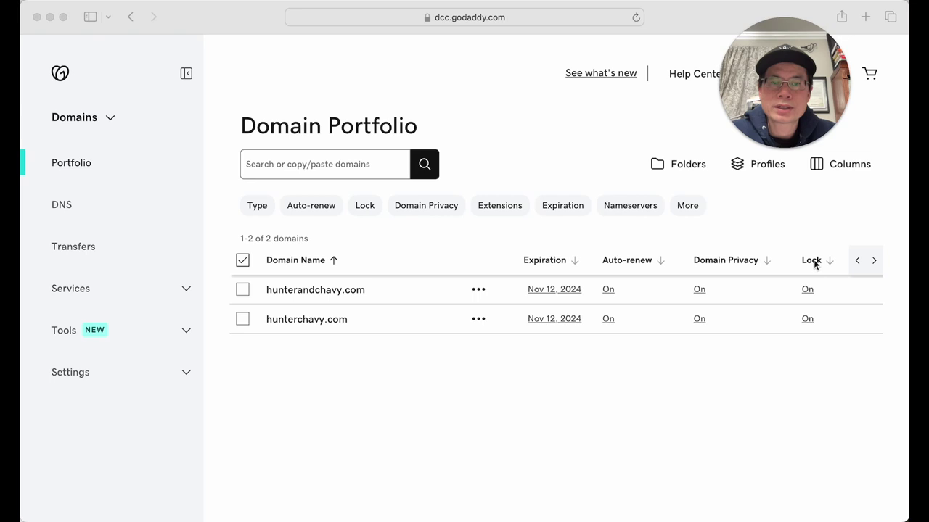
Switch hunterandchavy.com's GoDaddy transfer lock to Off and complete the verification.
left_click(244, 292)
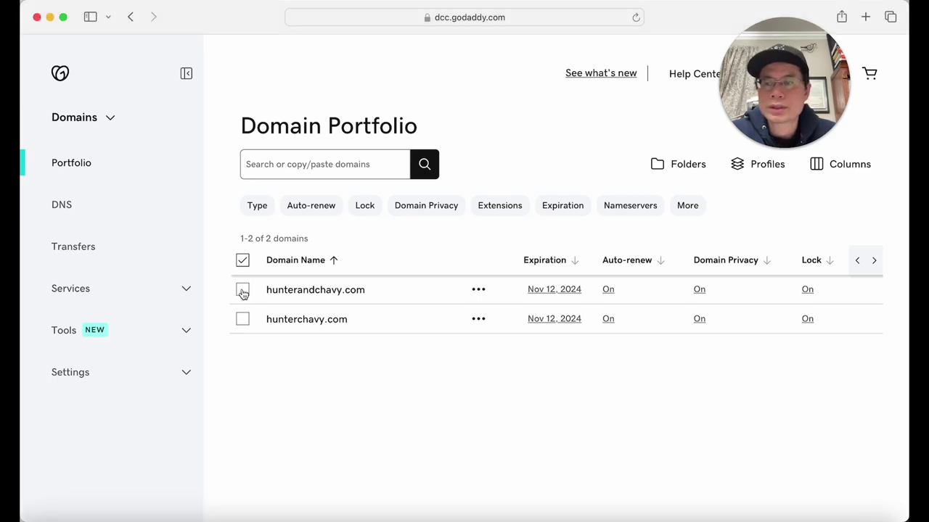
left_click(244, 291)
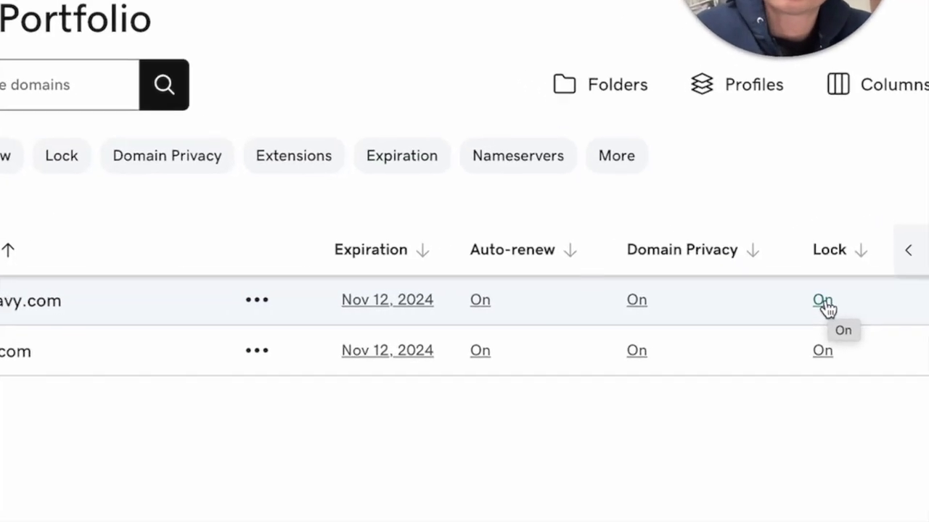
left_click(825, 303)
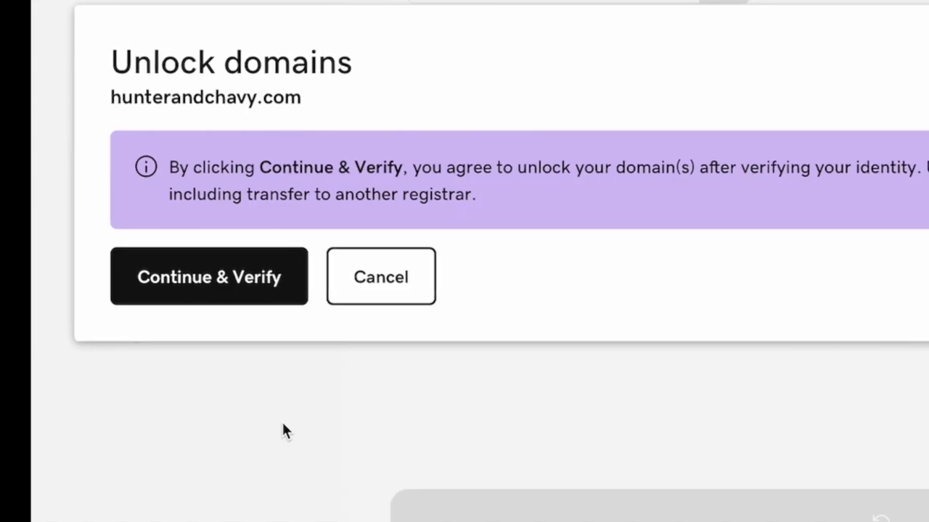
left_click(250, 315)
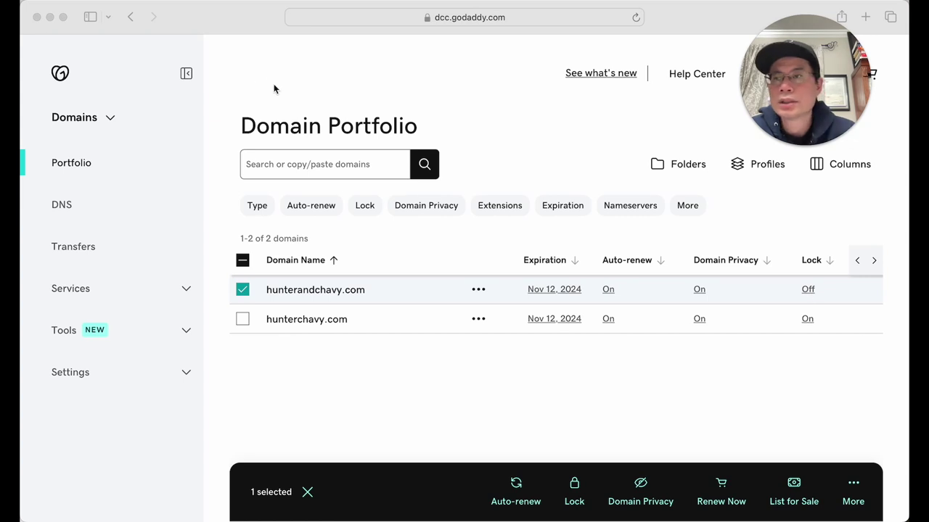
left_click_drag(197, 8, 193, 26)
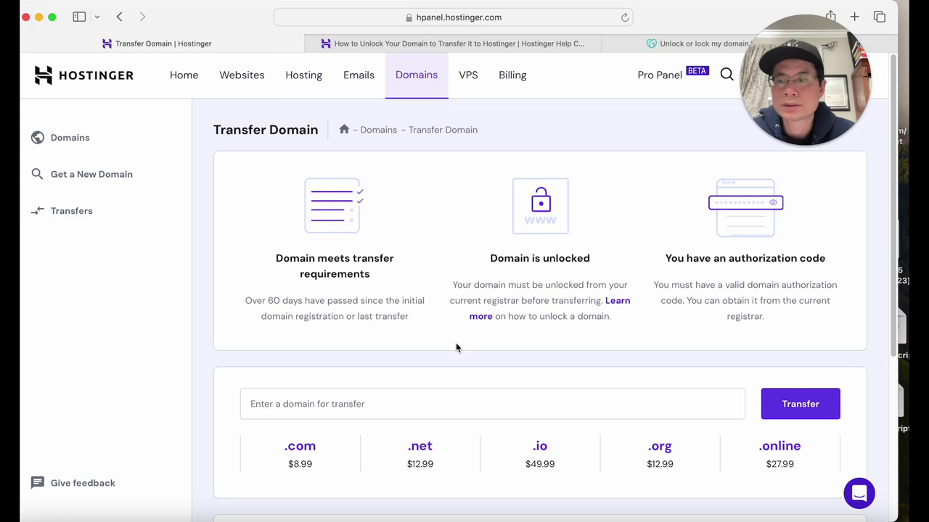
Enter hunterandchavy.com as the domain to transfer and check its transfer eligibility.
left_click(412, 408)
type("hu")
type("nterandch")
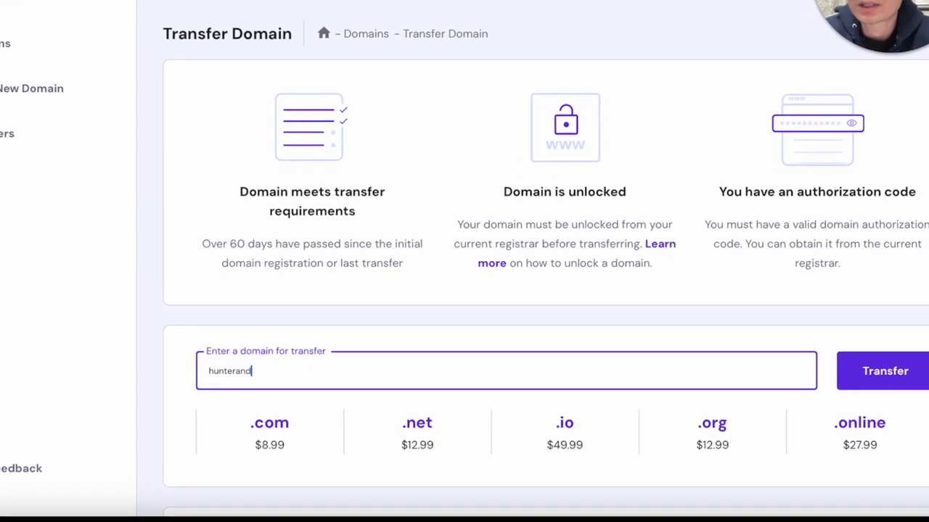
type("avy")
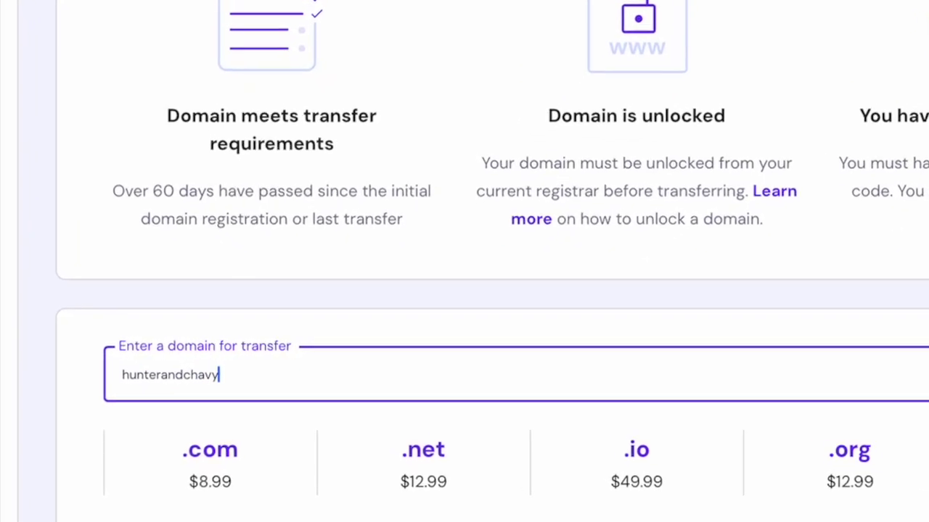
type(".com")
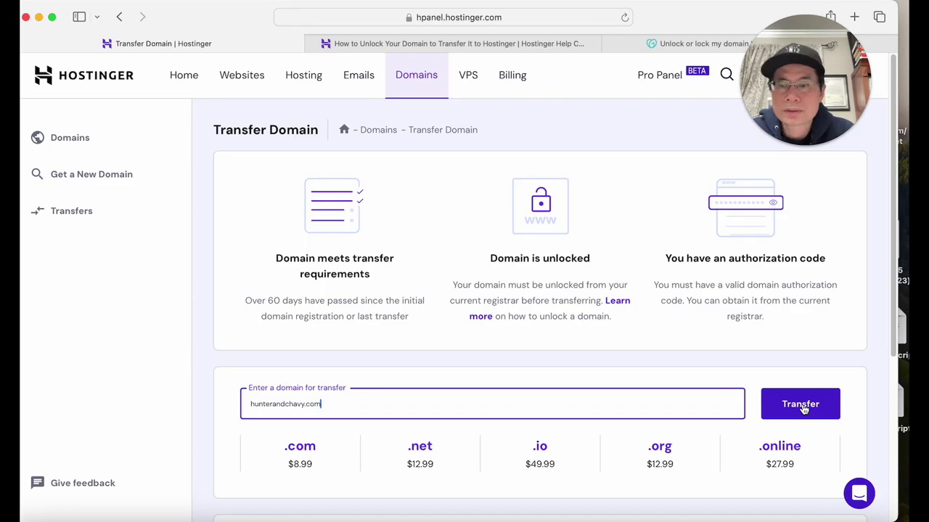
left_click(800, 407)
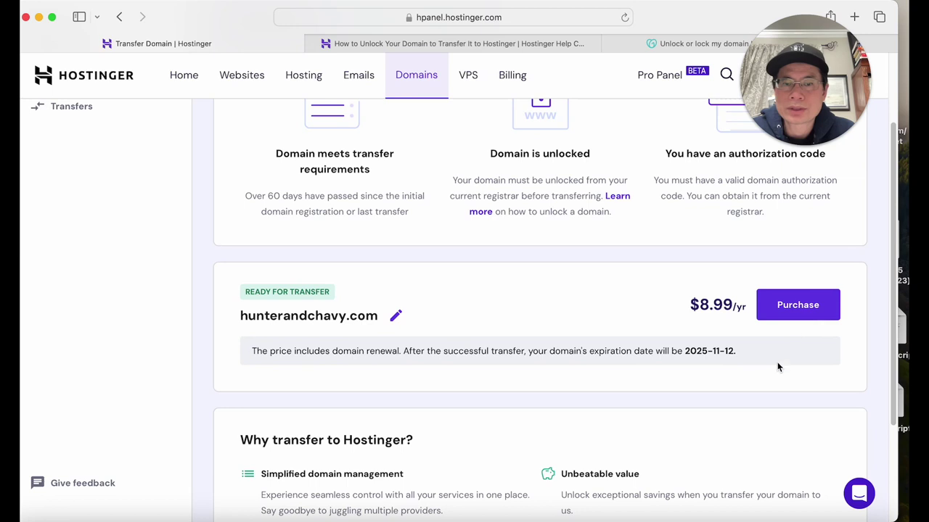
Purchase the hunterandchavy.com transfer and highlight the 5–7 business day timing notice.
scroll(694, 380, "down", 1)
left_click(798, 296)
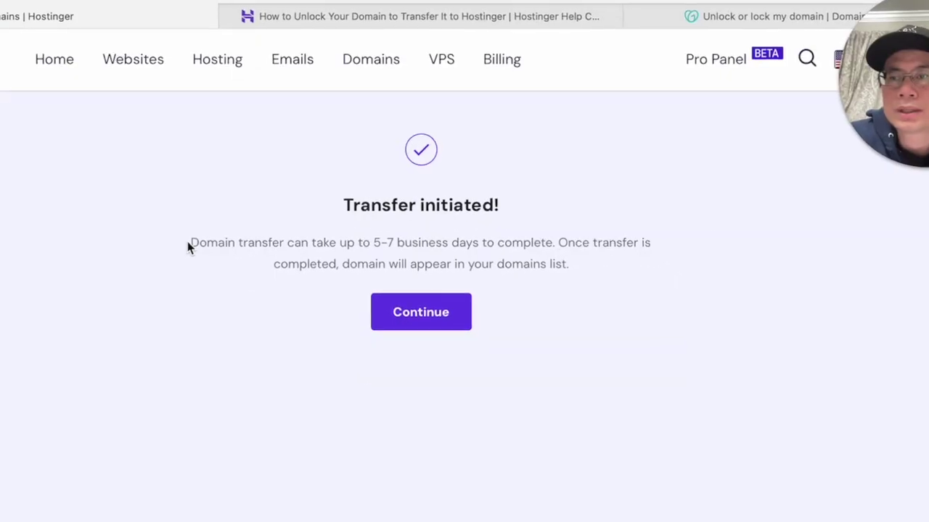
left_click_drag(187, 247, 590, 244)
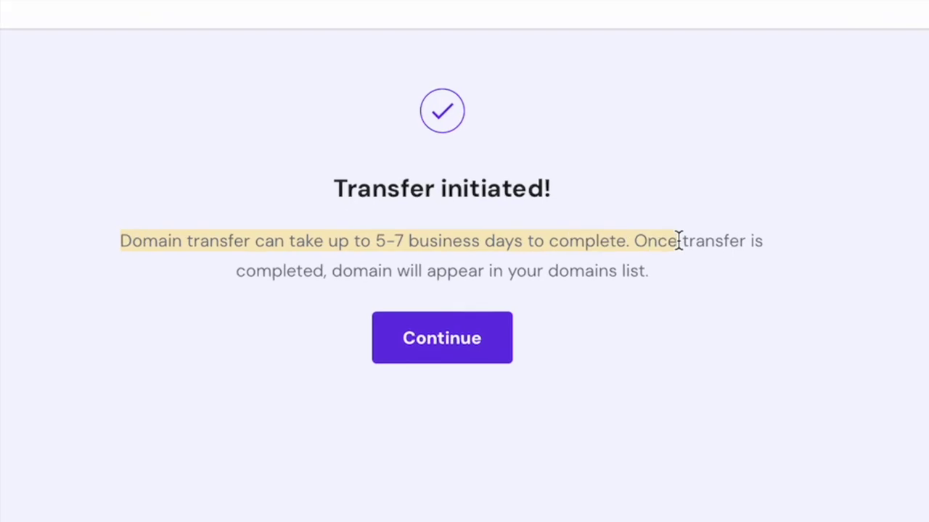
left_click_drag(679, 241, 758, 245)
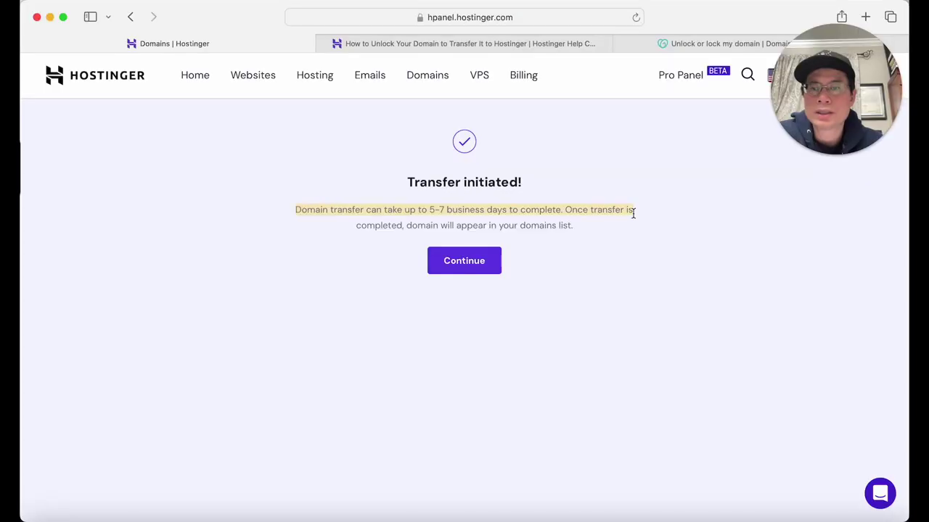
left_click_drag(632, 212, 635, 217)
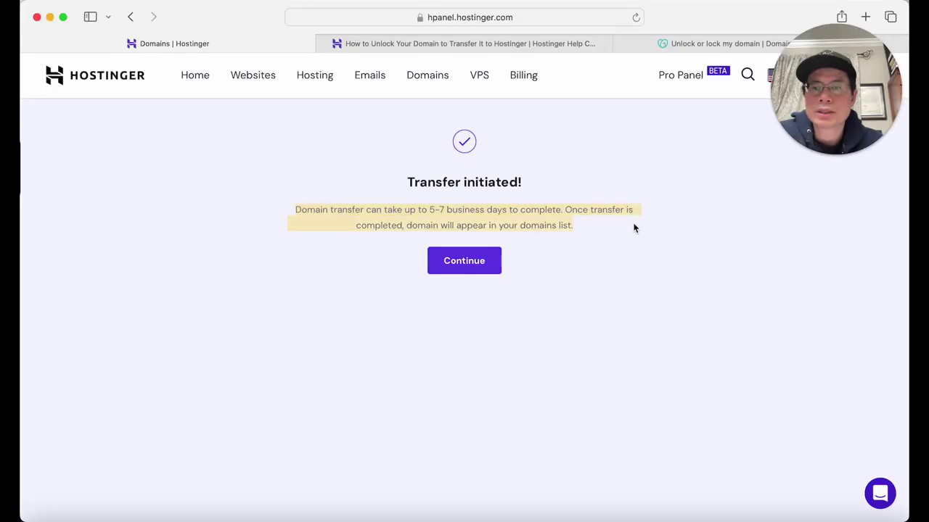
left_click(621, 259)
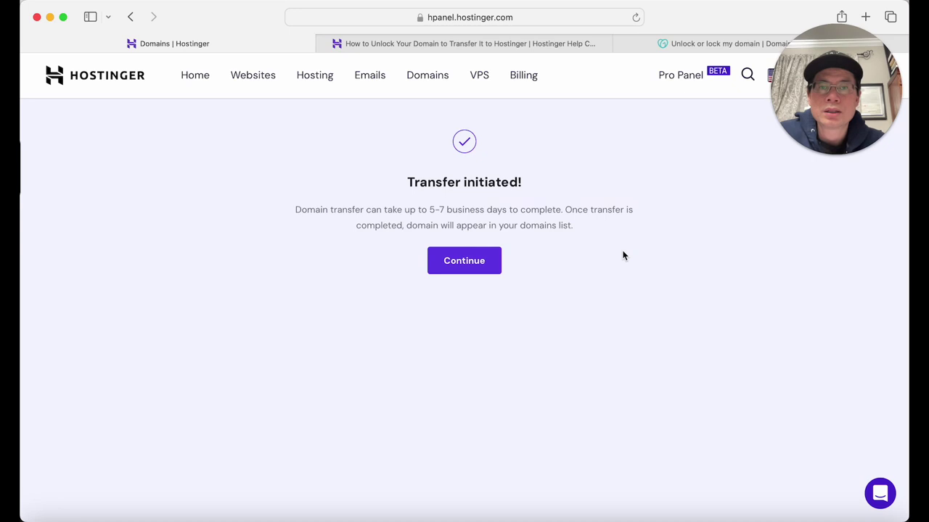